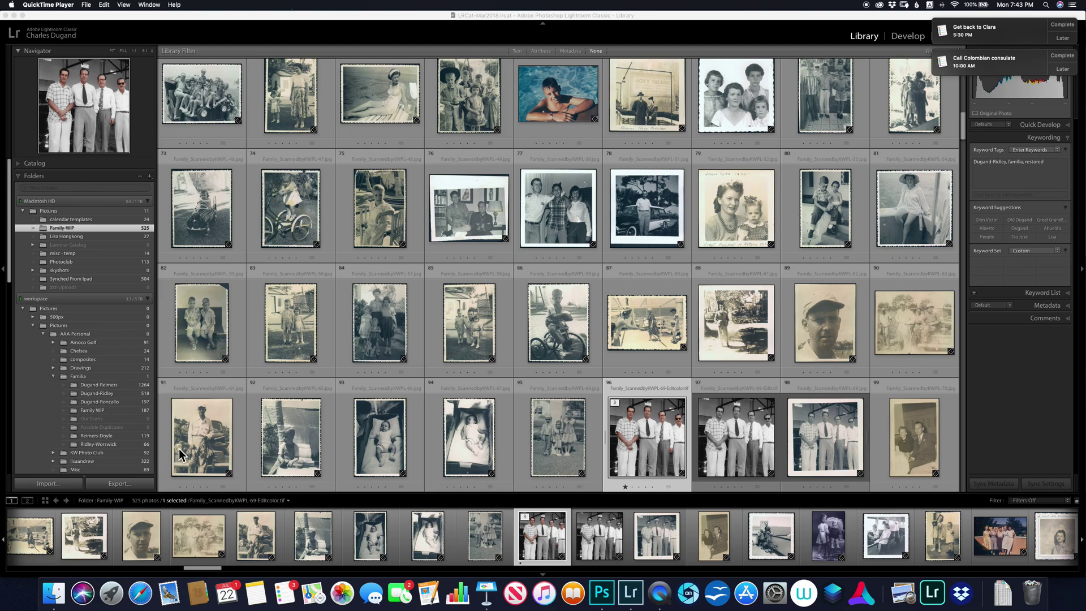
- Check the available drives in a Finder window, then return to Lightroom
left_click(55, 593)
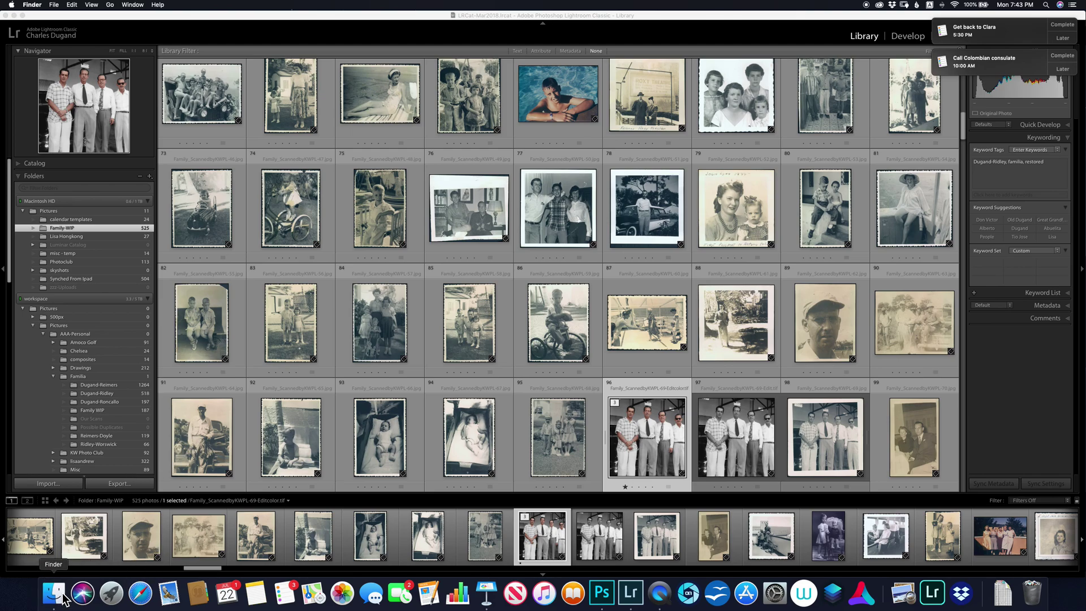
scroll(187, 351, "down", 5)
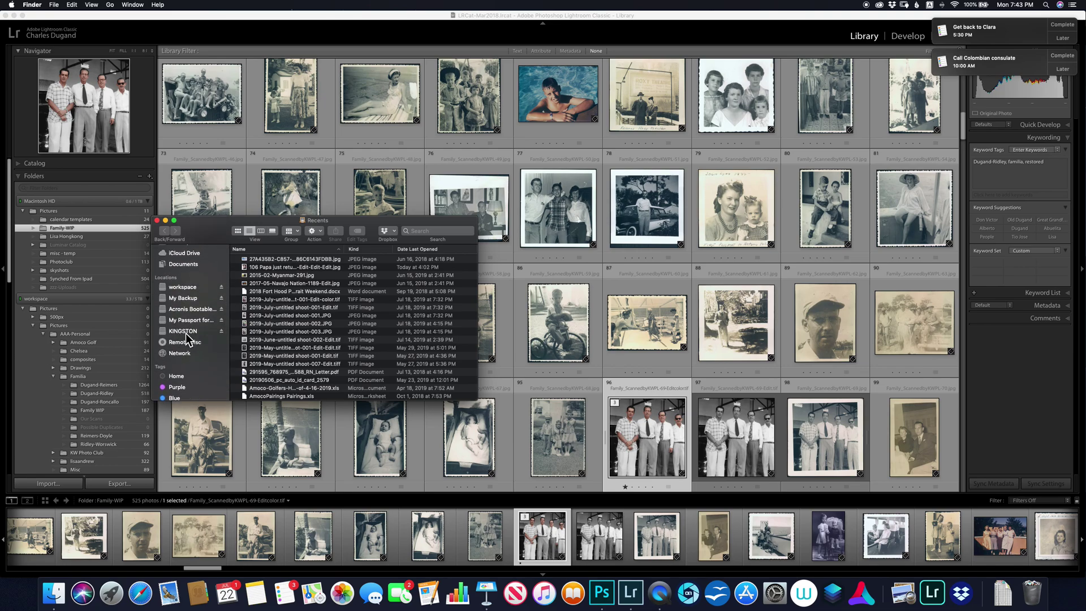
left_click(157, 220)
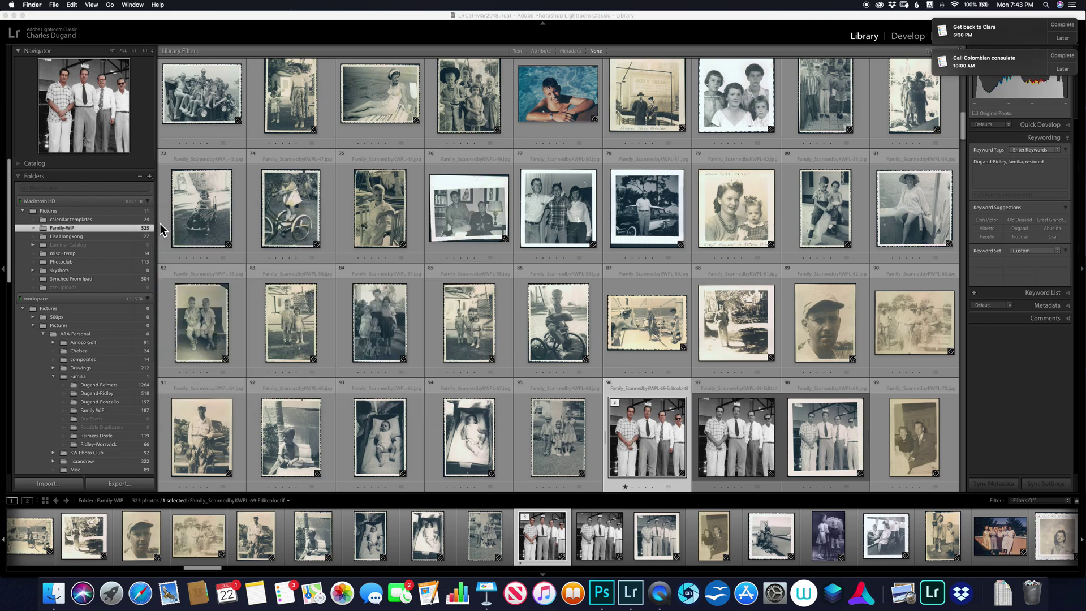
left_click(290, 247)
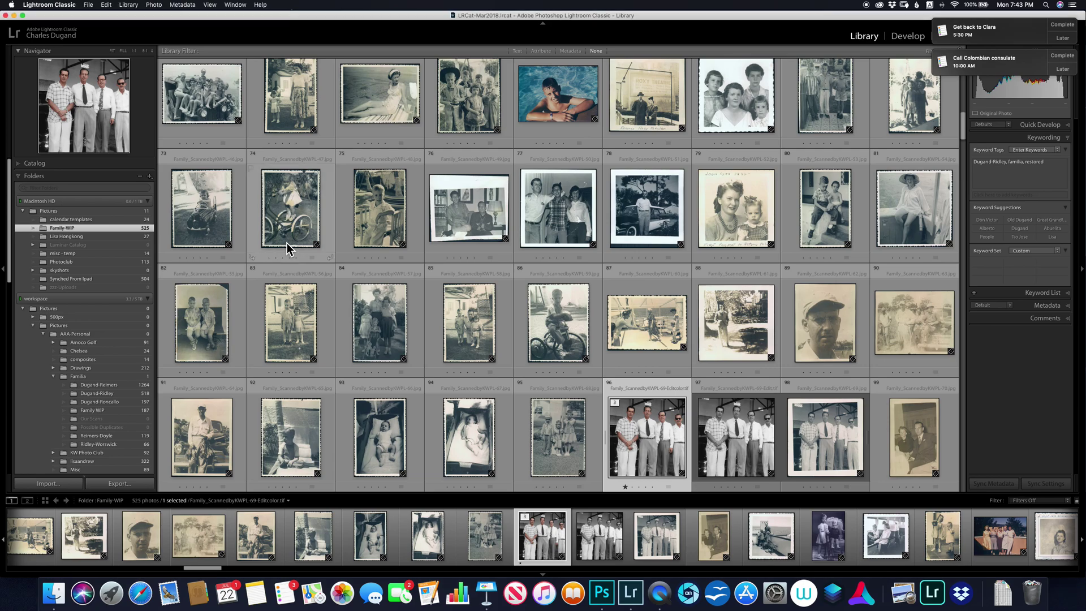
- Select photos 84, 85, 95, 96, 88 and 89 together in the grid
left_click(383, 354)
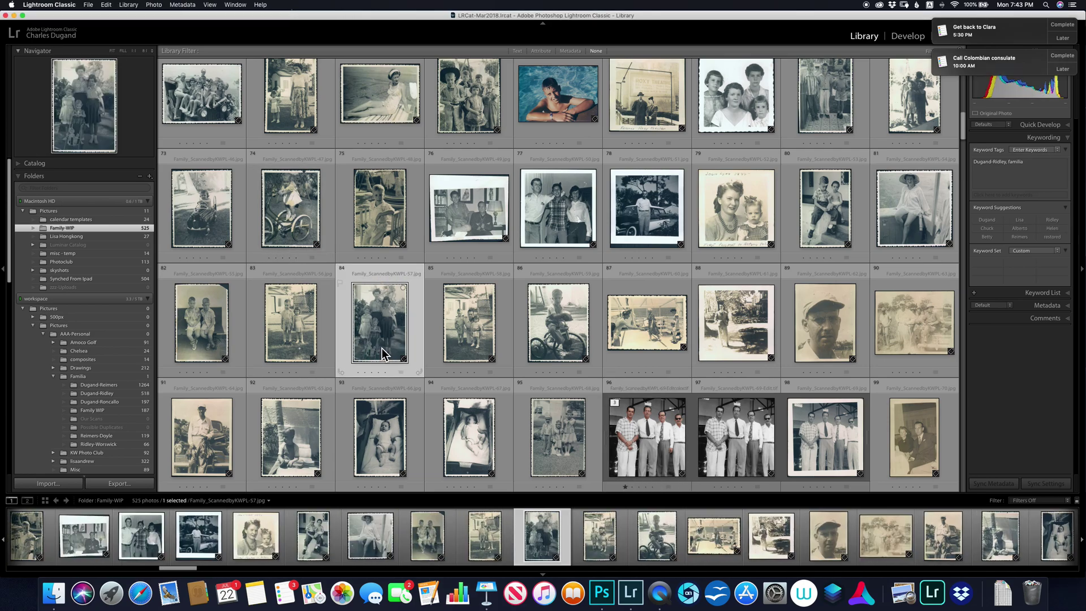
left_click(458, 349, "shift")
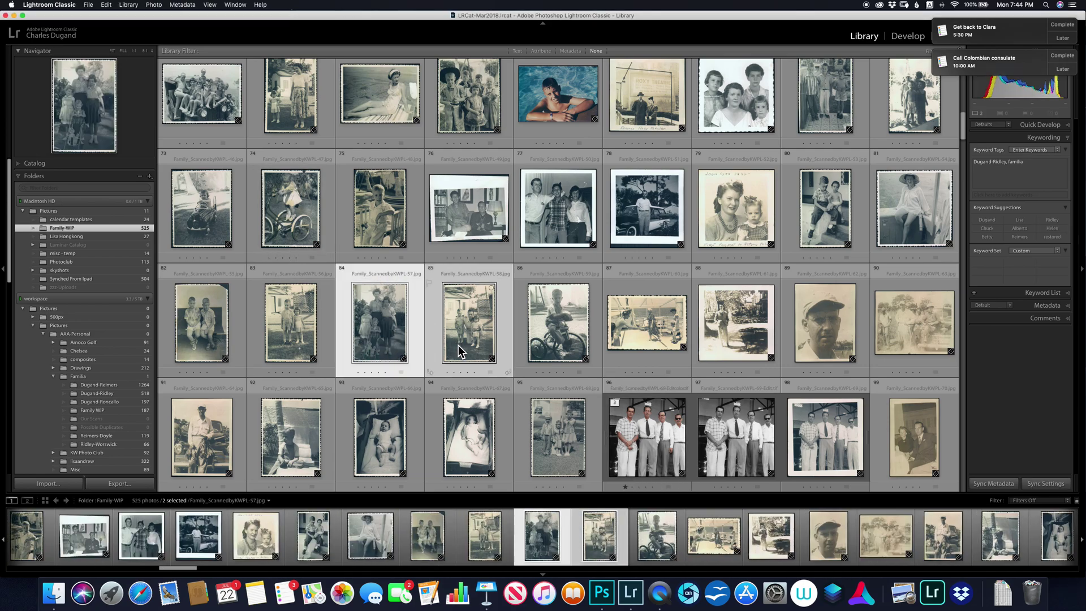
left_click(560, 444, "super")
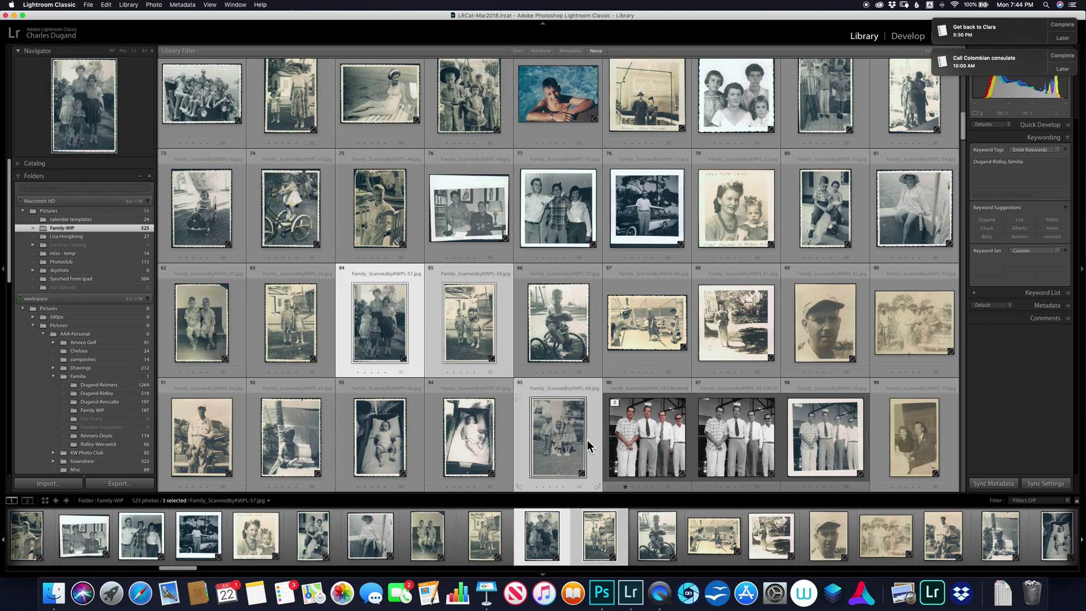
left_click(650, 447, "super")
left_click(747, 334, "super")
left_click(809, 337, "super")
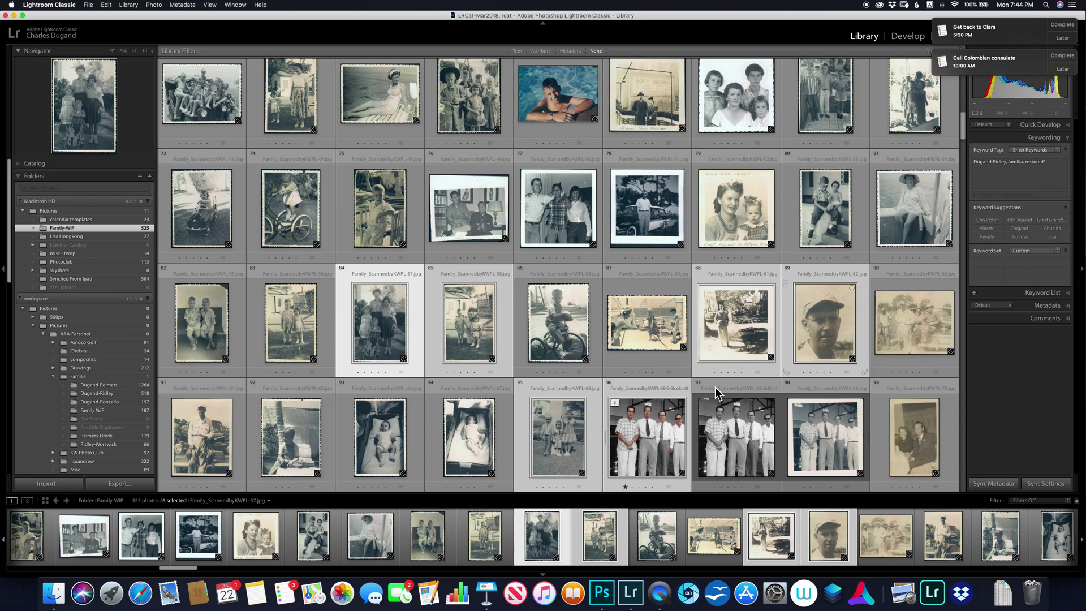
scroll(223, 476, "down", 1)
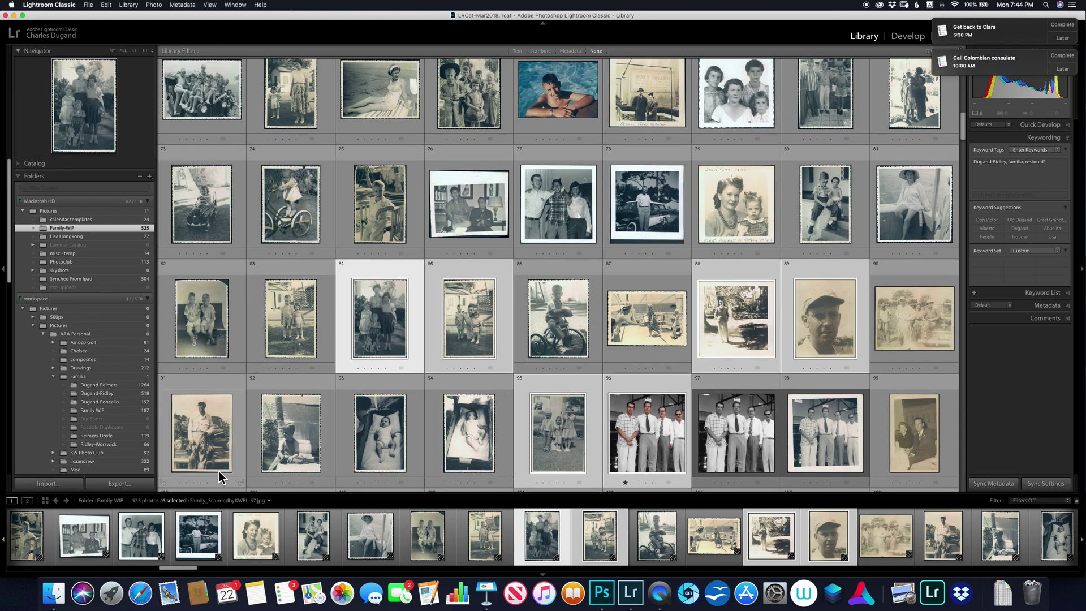
- Start an export from the Burn Full-Sized JPEGs preset with Export To set to Hard Drive
left_click(119, 484)
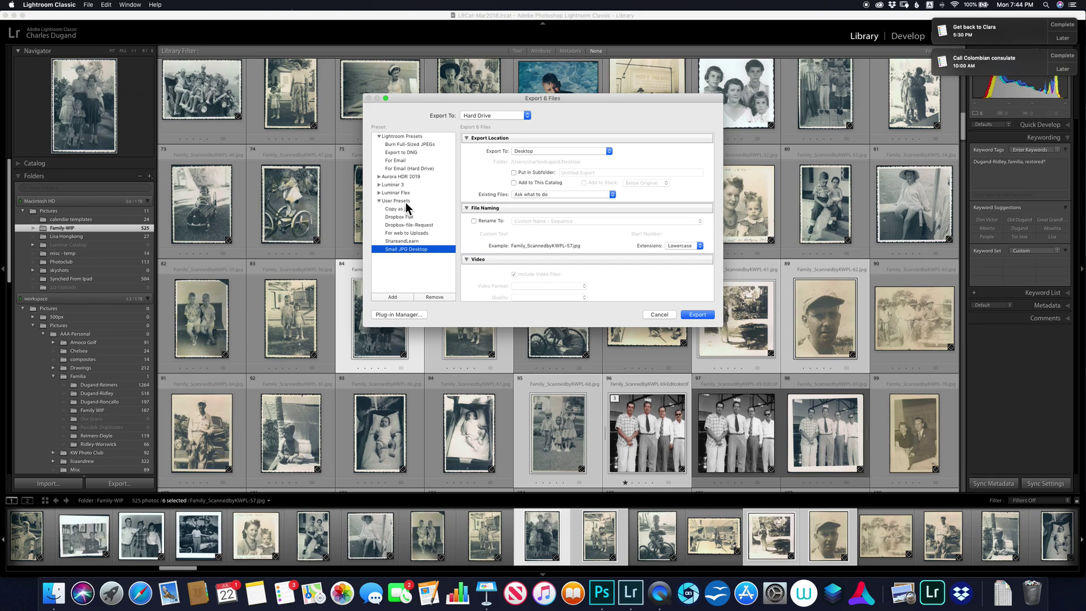
left_click(381, 203)
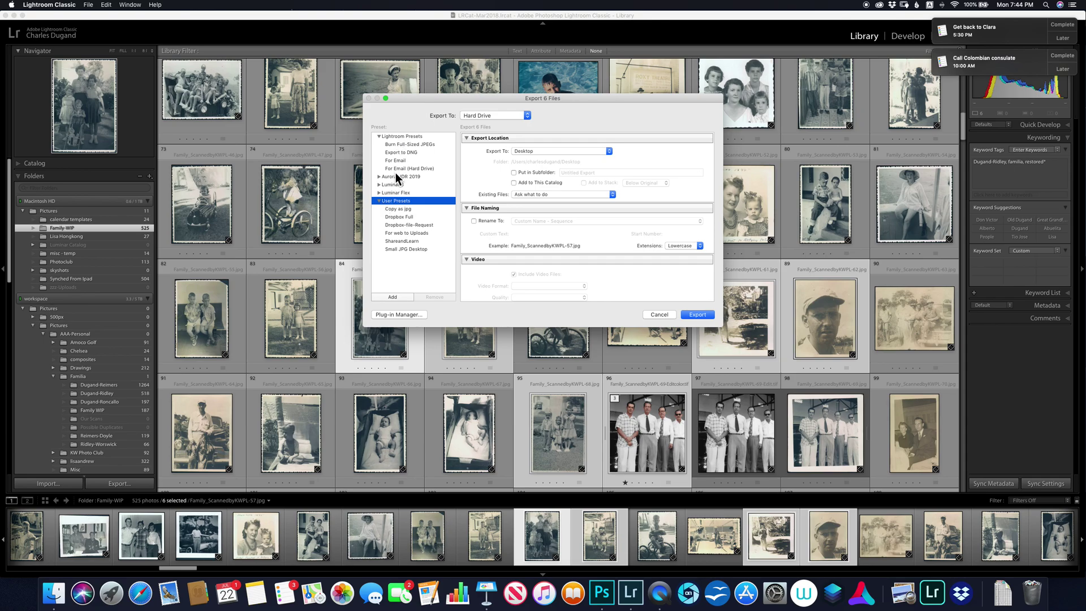
left_click(405, 144)
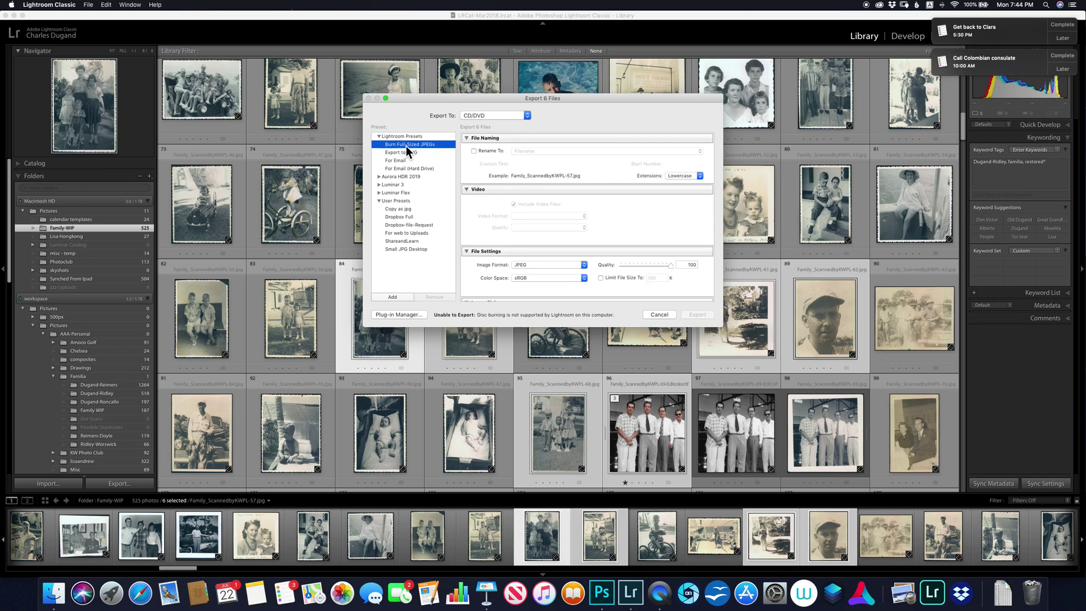
left_click(508, 120)
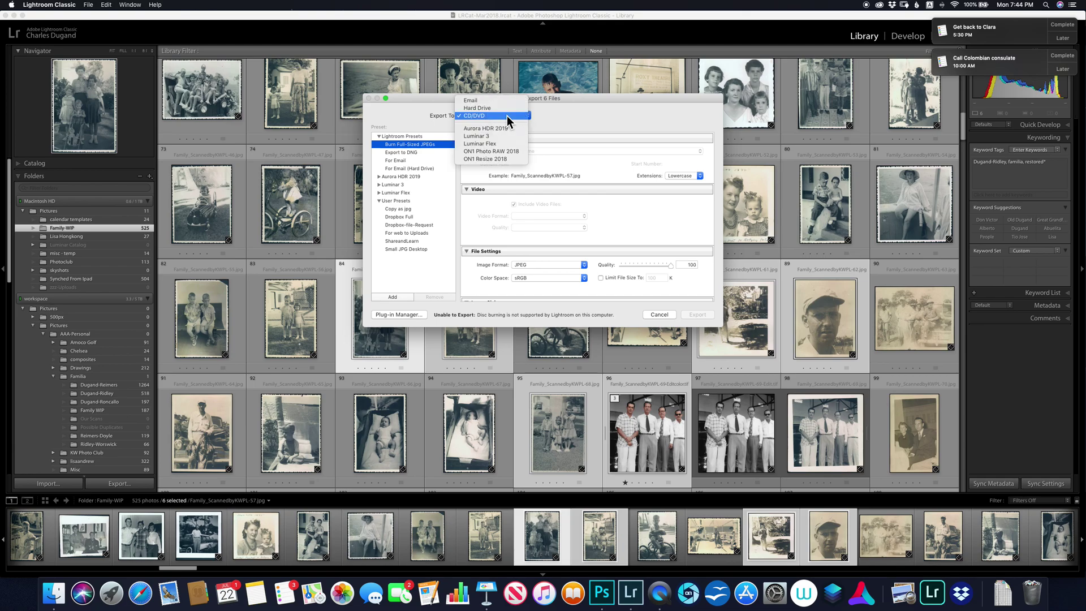
left_click(503, 108)
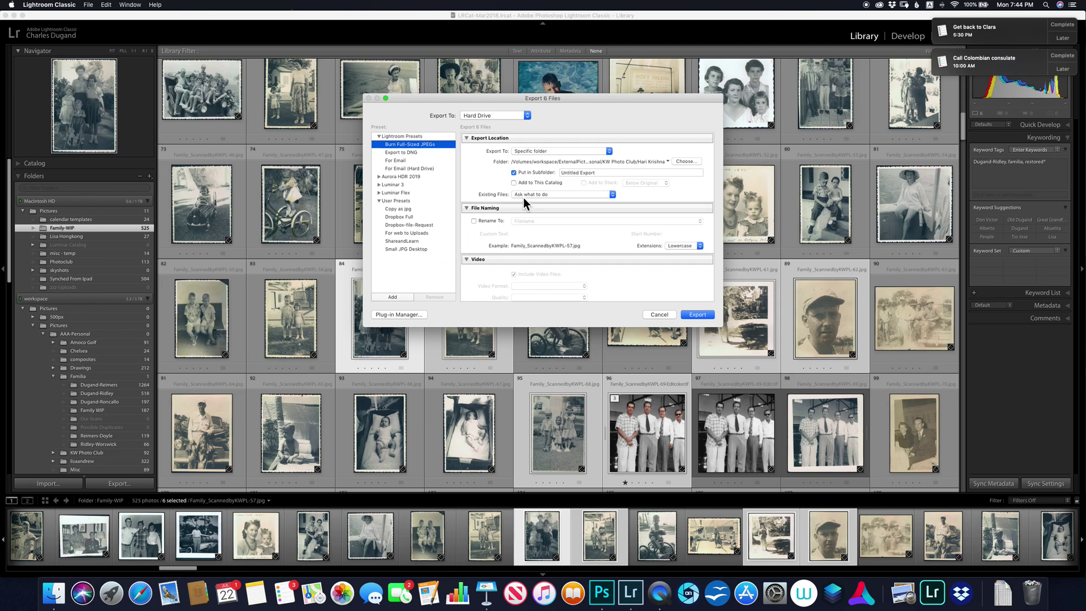
- Set the export folder to 'Choose folder later (useful for presets)' and keep Existing Files on 'Ask what to do'
left_click(564, 152)
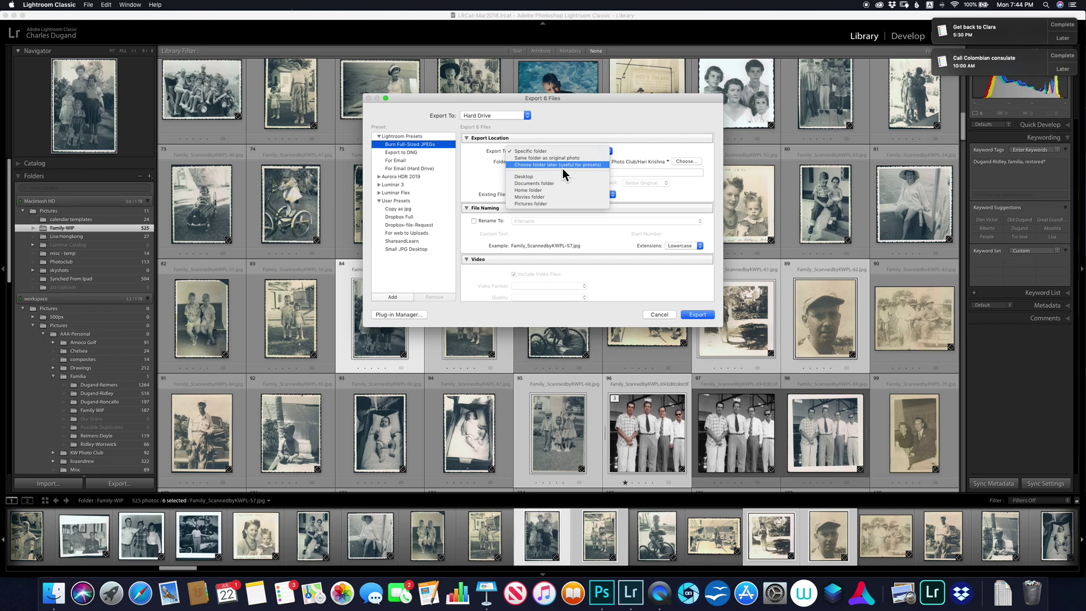
left_click(562, 168)
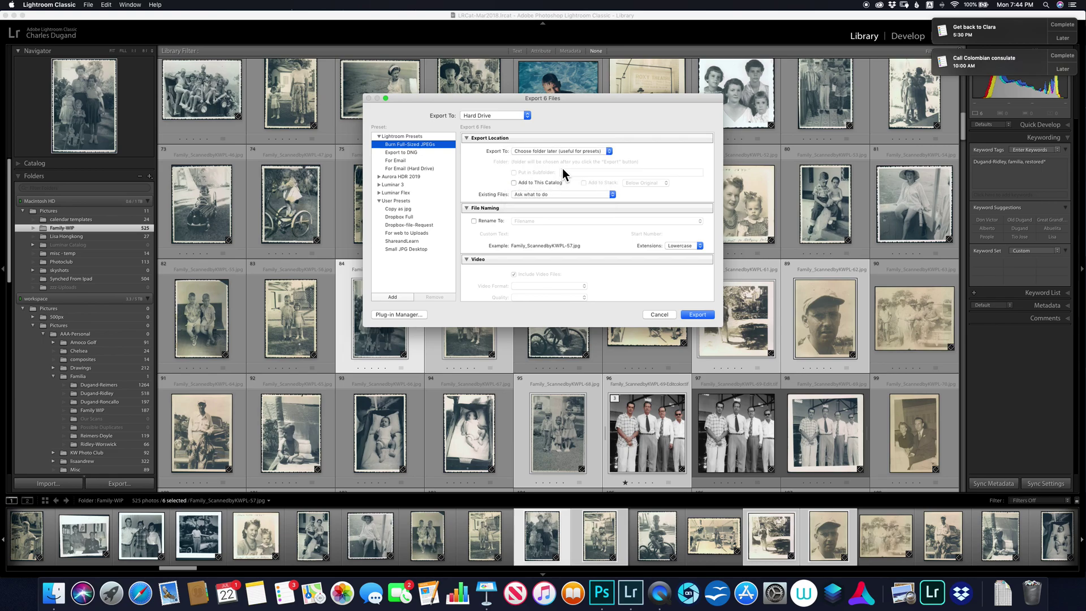
left_click(539, 196)
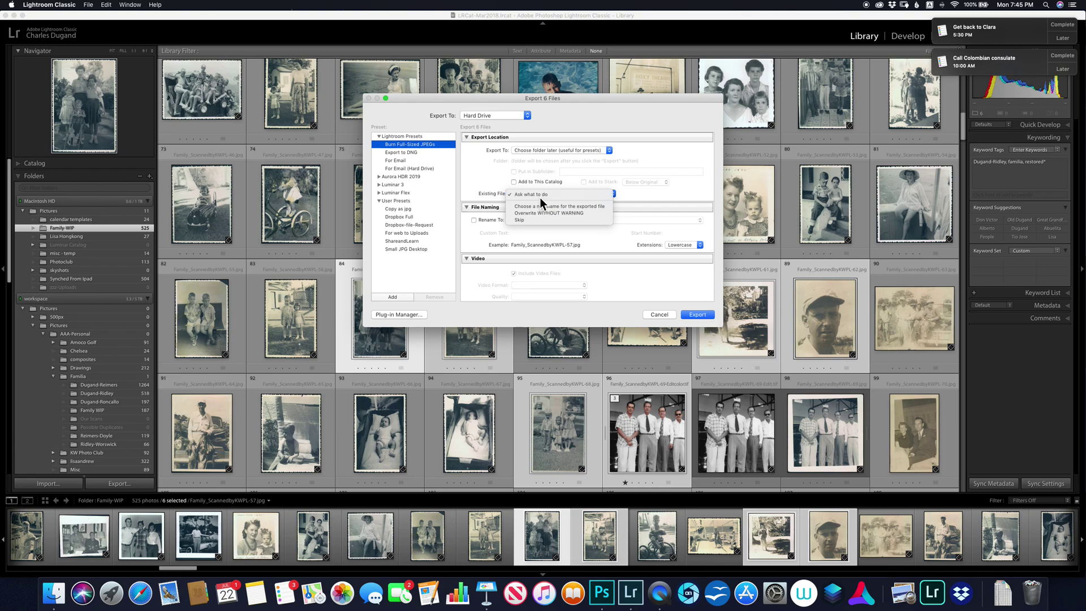
left_click(541, 198)
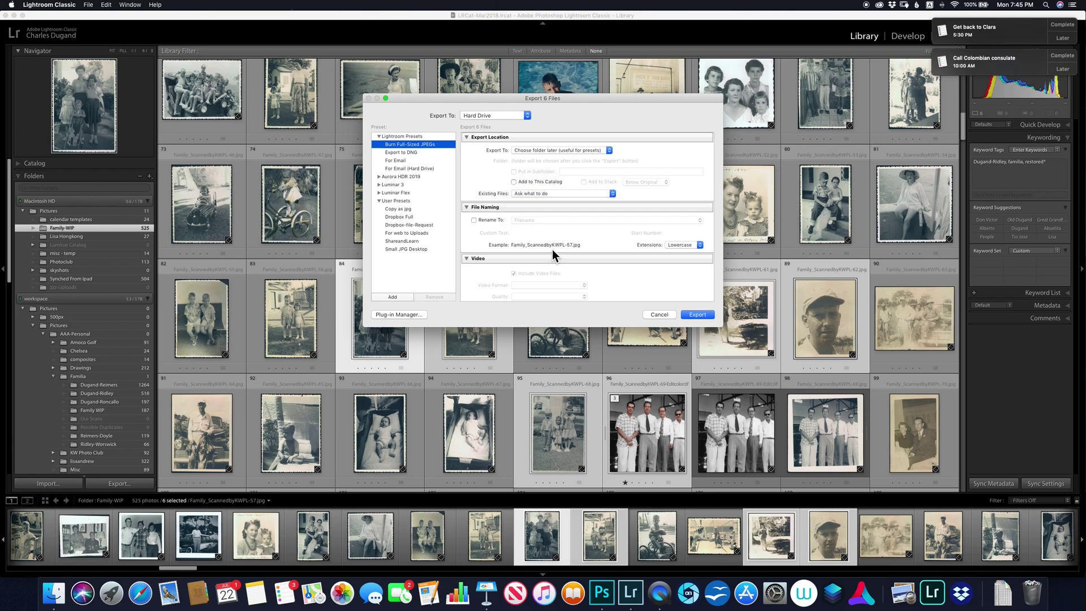
scroll(540, 235, "down", 3)
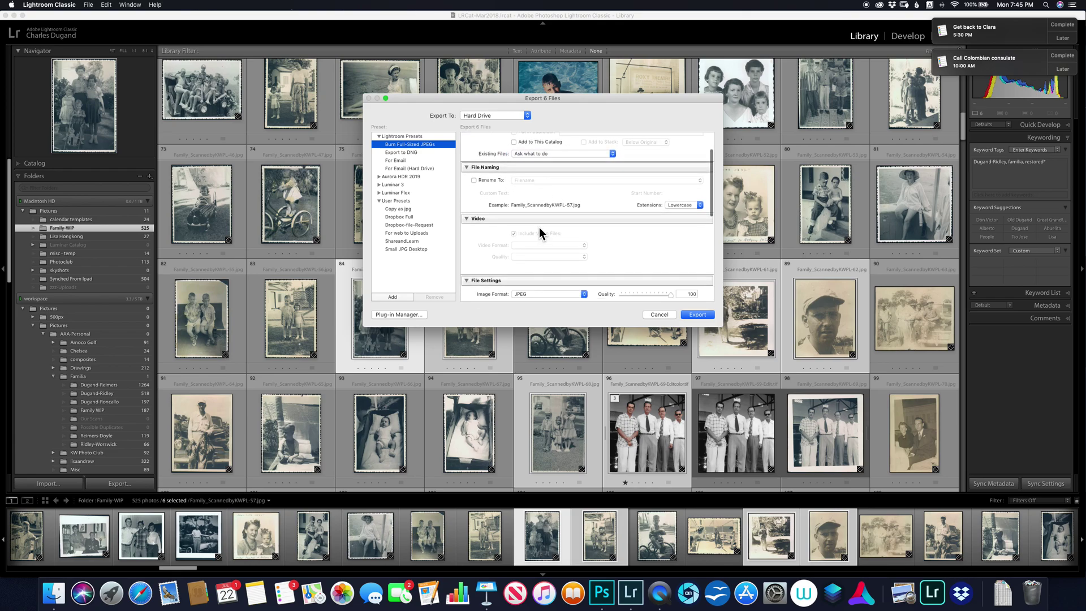
left_click(474, 181)
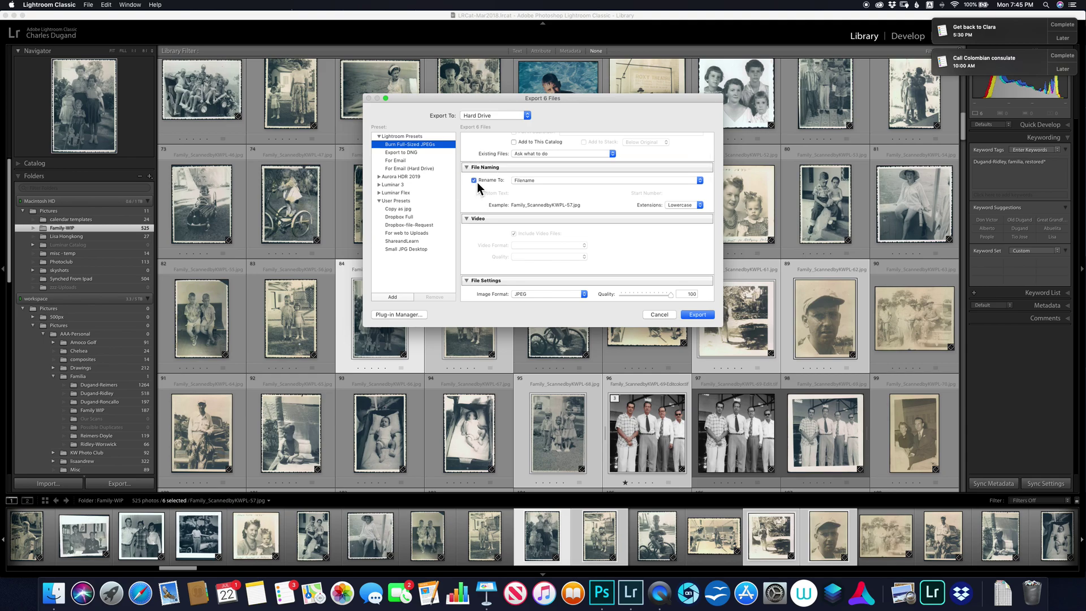
left_click(474, 181)
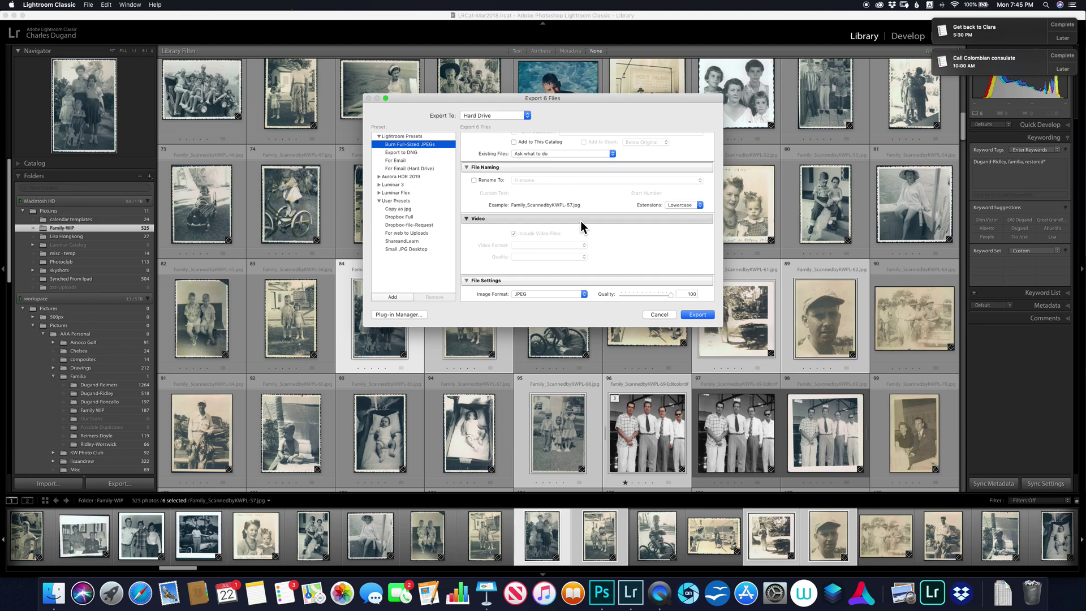
scroll(580, 221, "down", 2)
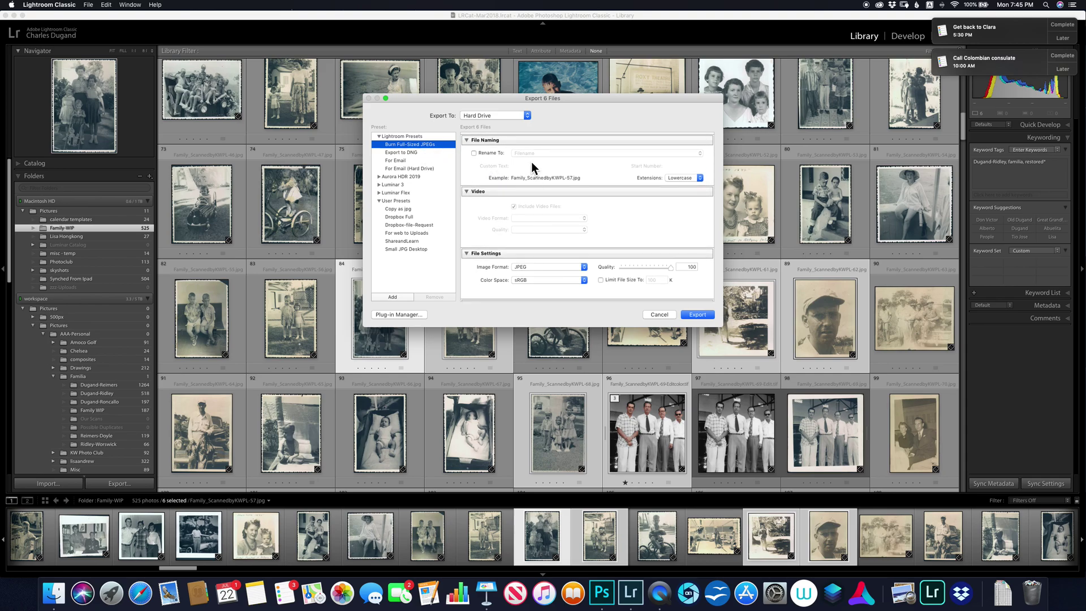
scroll(532, 209, "down", 5)
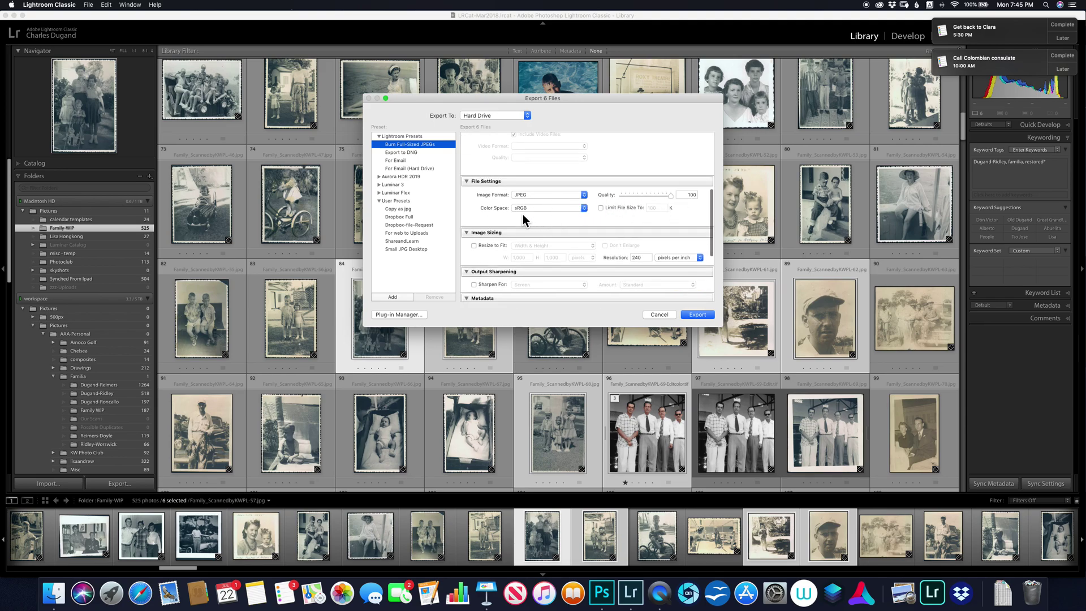
- Set JPEG quality to 85 and resize to fit 1000×1000 pixels at 240 ppi
left_click(665, 198)
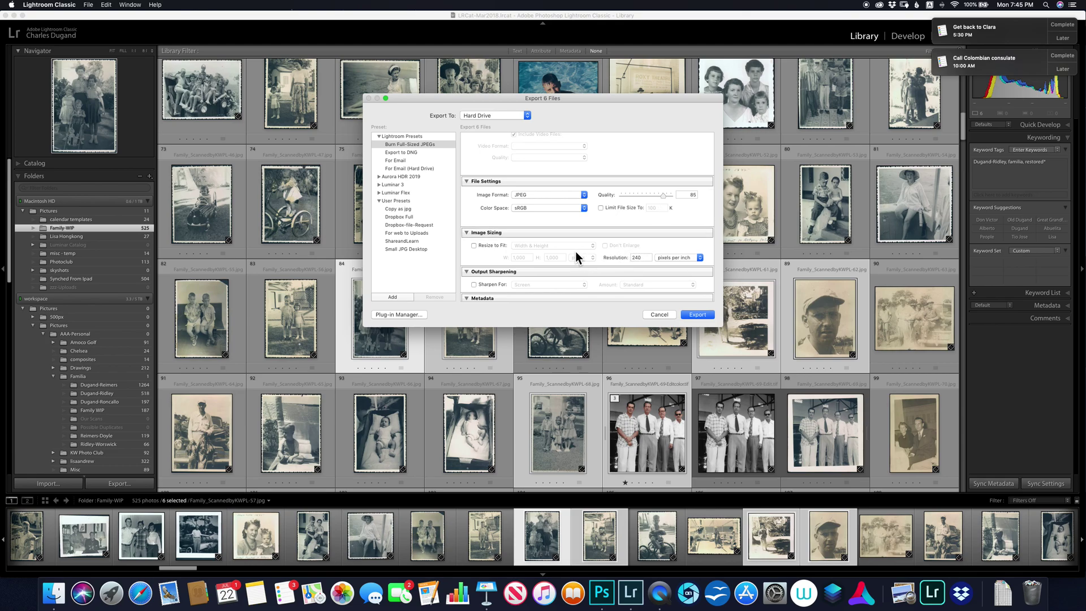
scroll(575, 251, "down", 2)
left_click(474, 214)
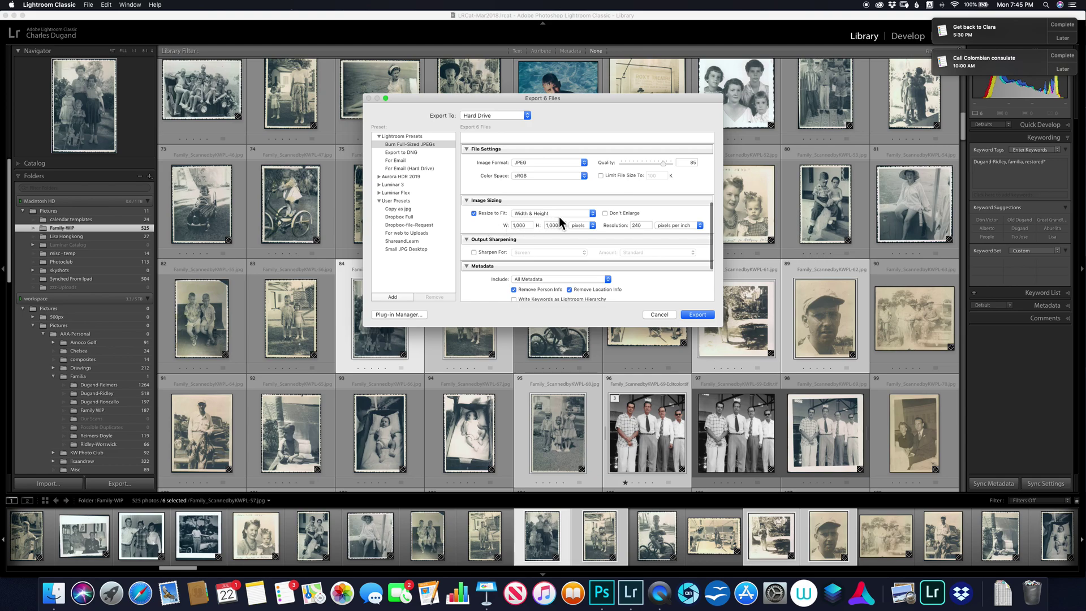
double_click(638, 225)
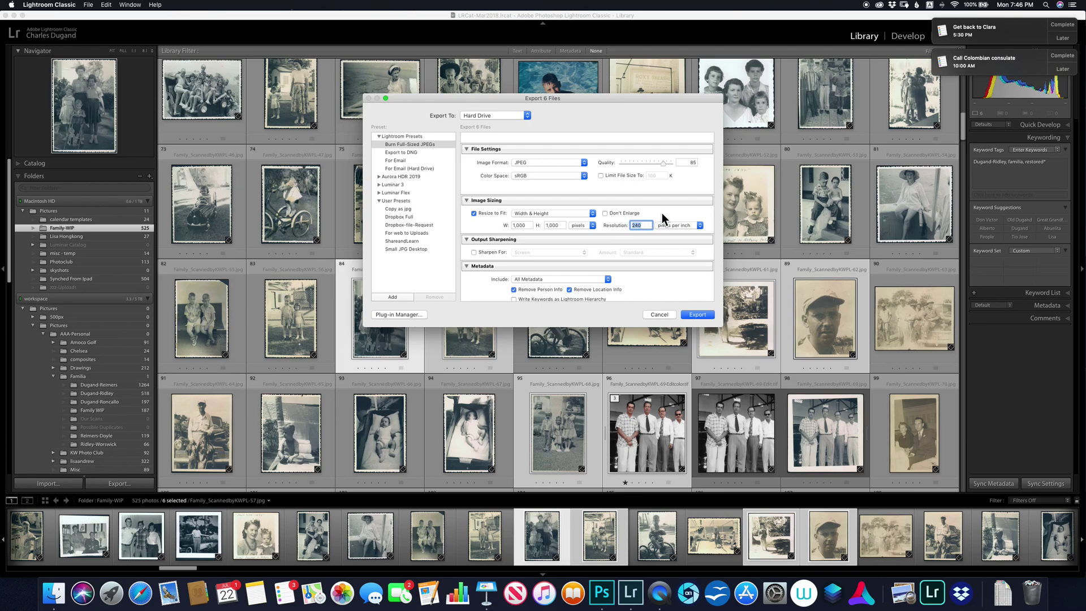
left_click(627, 218)
- Enable output sharpening for Screen with Standard amount
scroll(560, 251, "down", 3)
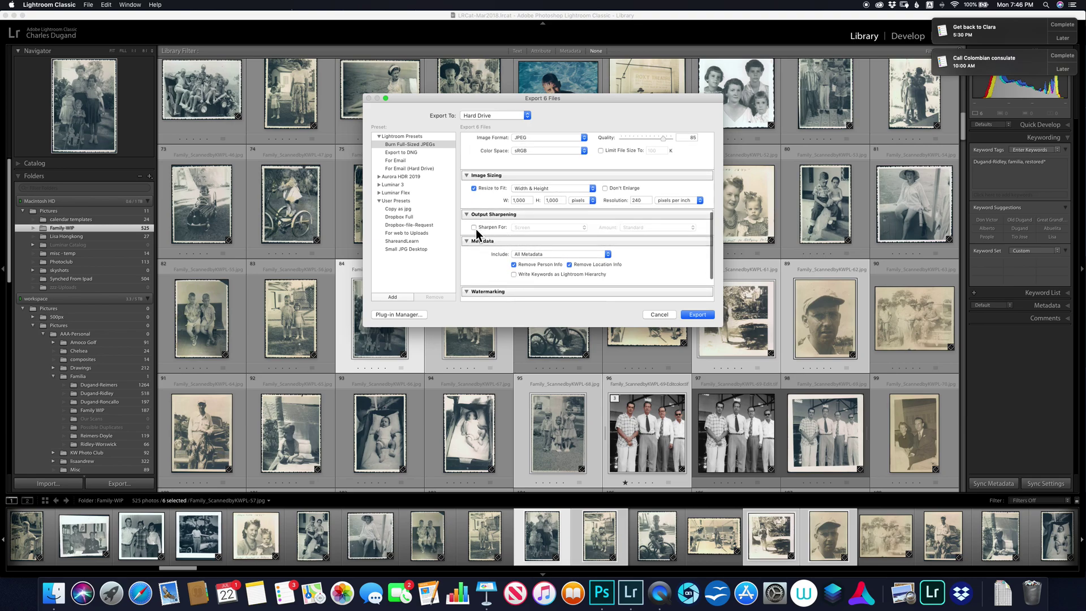
left_click(476, 228)
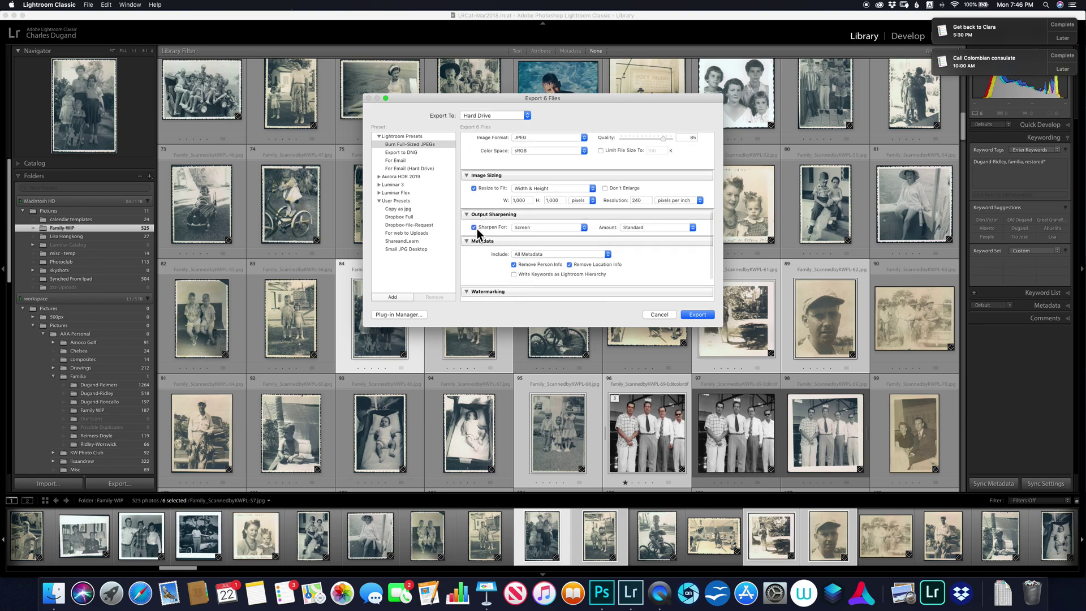
left_click(521, 227)
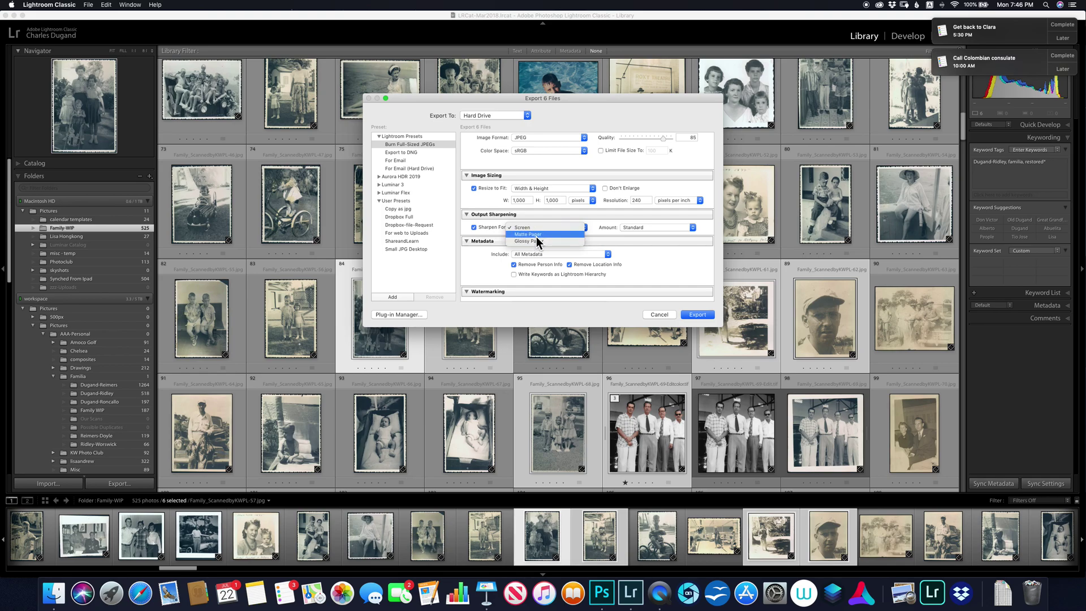
left_click(529, 228)
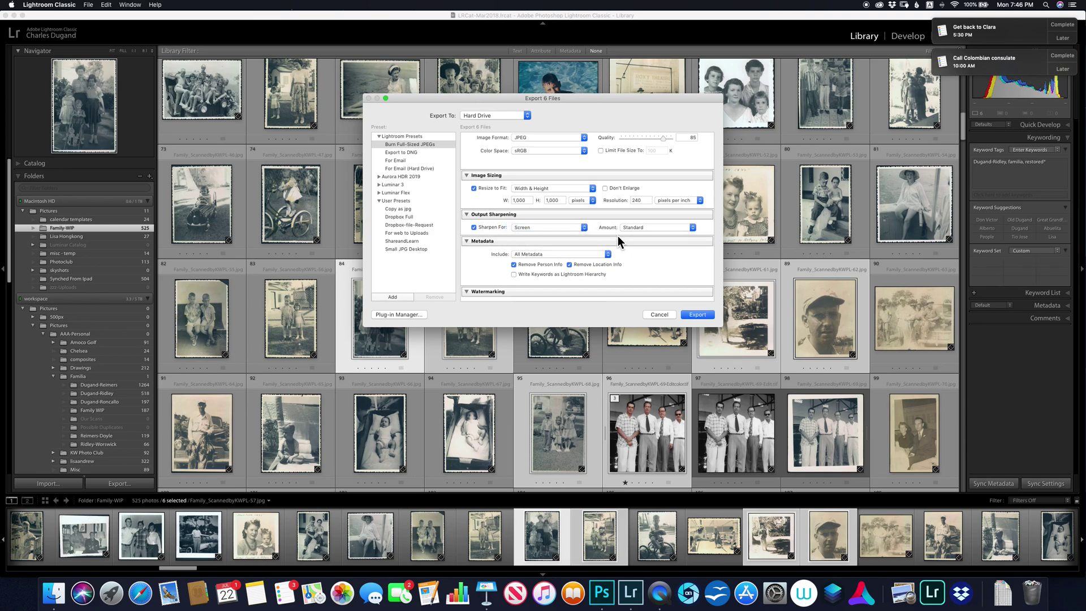
scroll(616, 242, "down", 4)
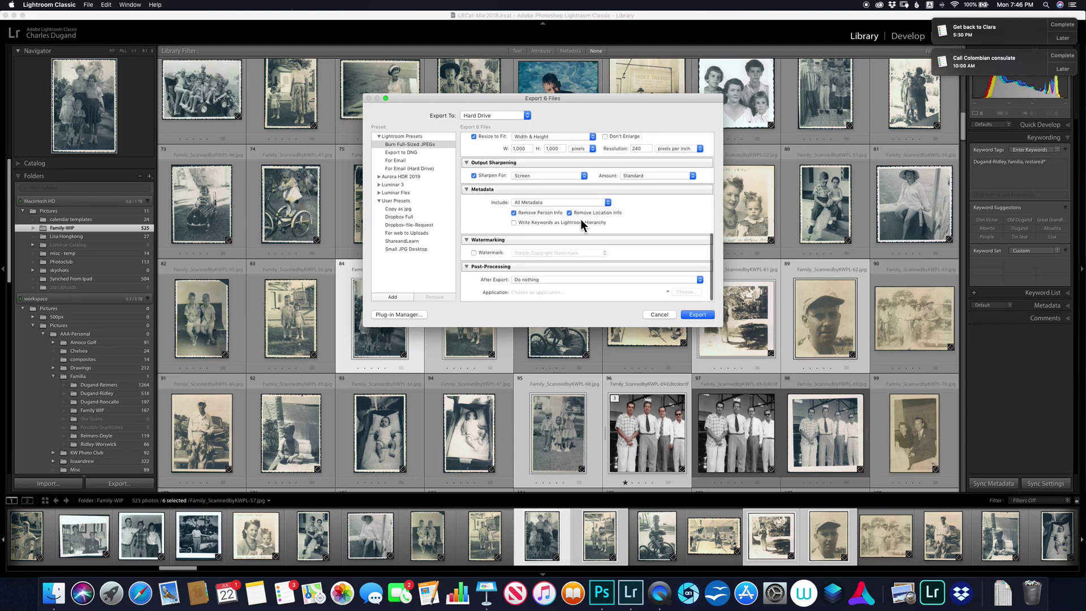
left_click(474, 254)
left_click(474, 254)
scroll(495, 253, "down", 1)
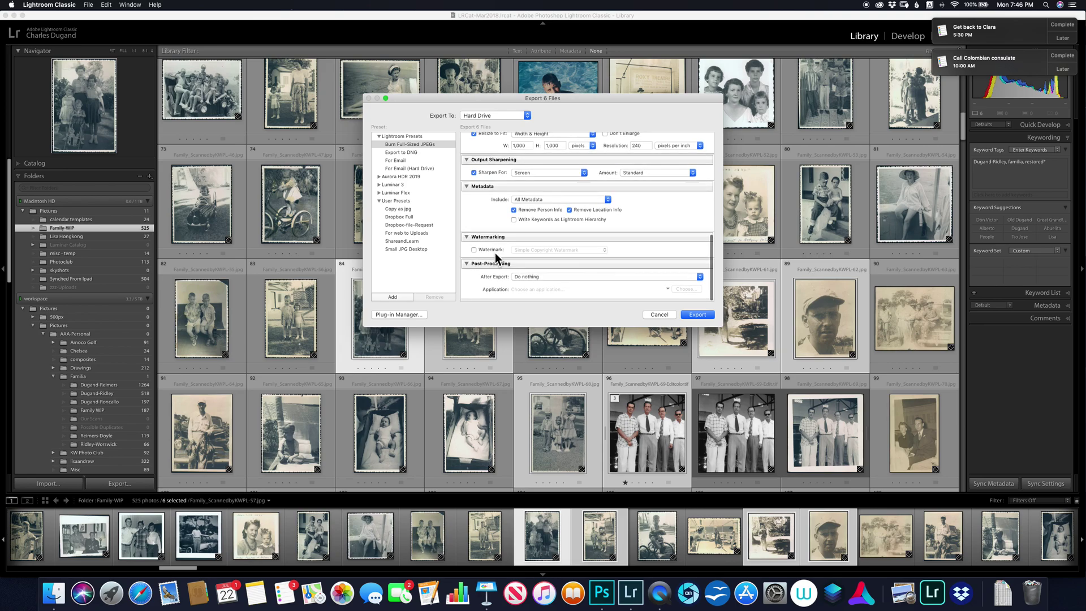
scroll(494, 253, "up", 1)
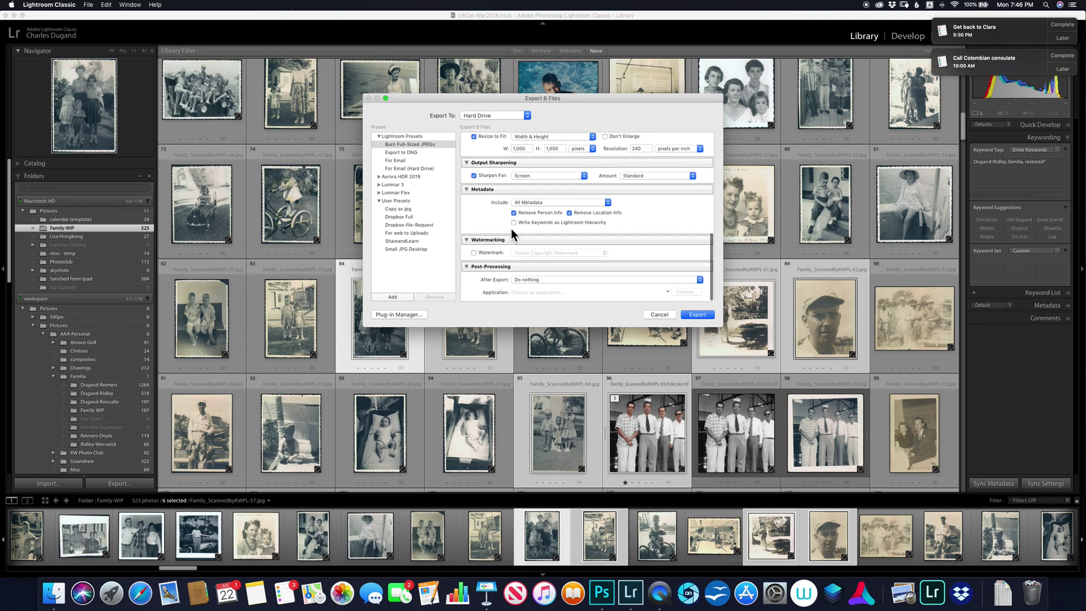
- Save the current export settings as a user preset named 'Jpg to anywhere'
left_click(393, 298)
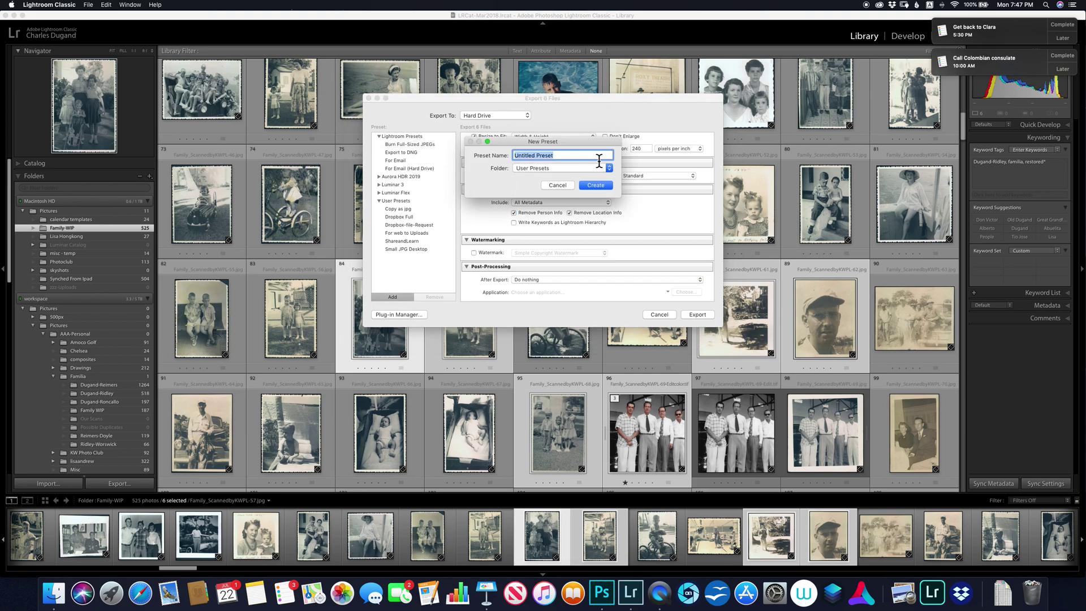
type(".")
left_click(592, 185)
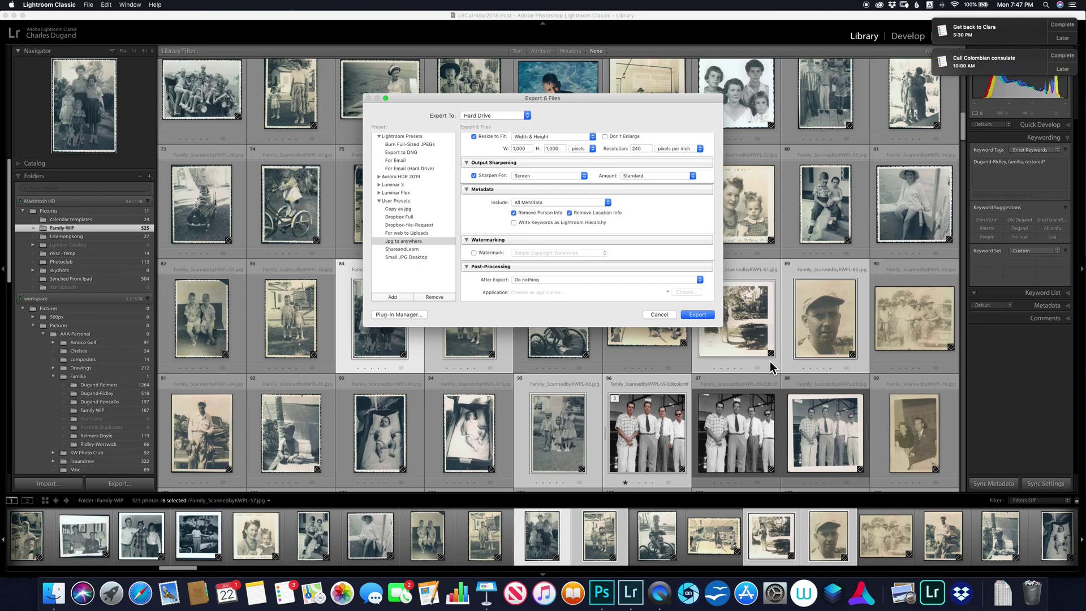
- Cancel the Export dialog and select photos 75, 76, 77, 86, 87 and 96
left_click(661, 315)
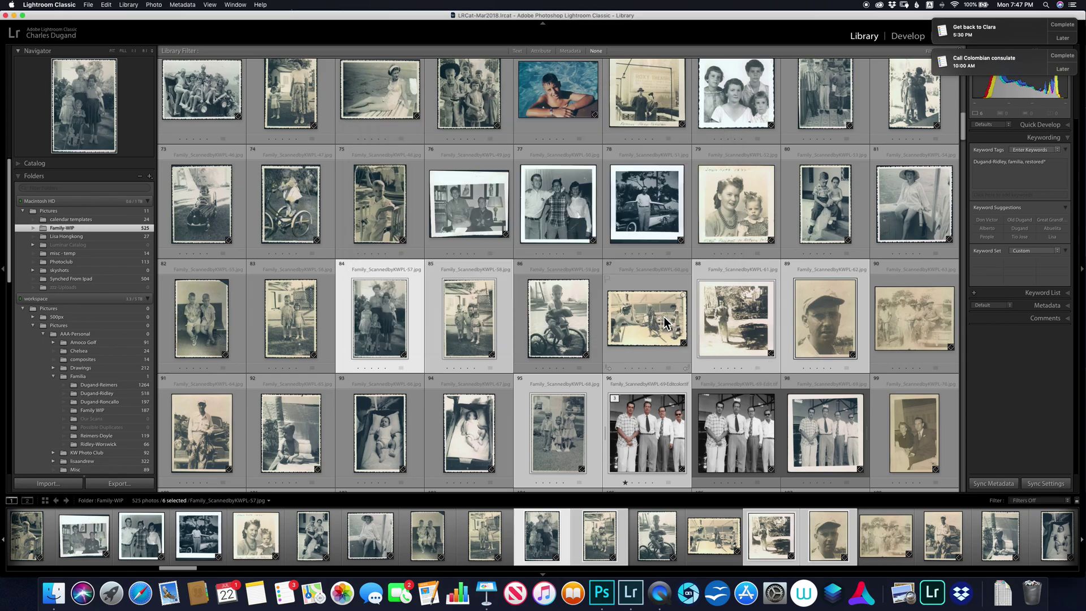
left_click(457, 204)
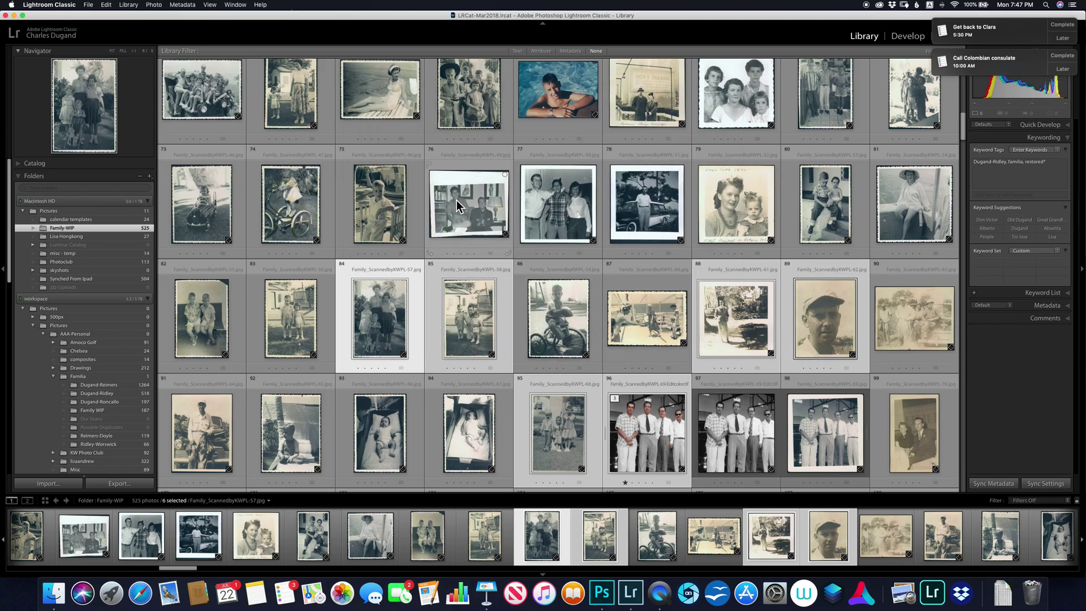
left_click(387, 207)
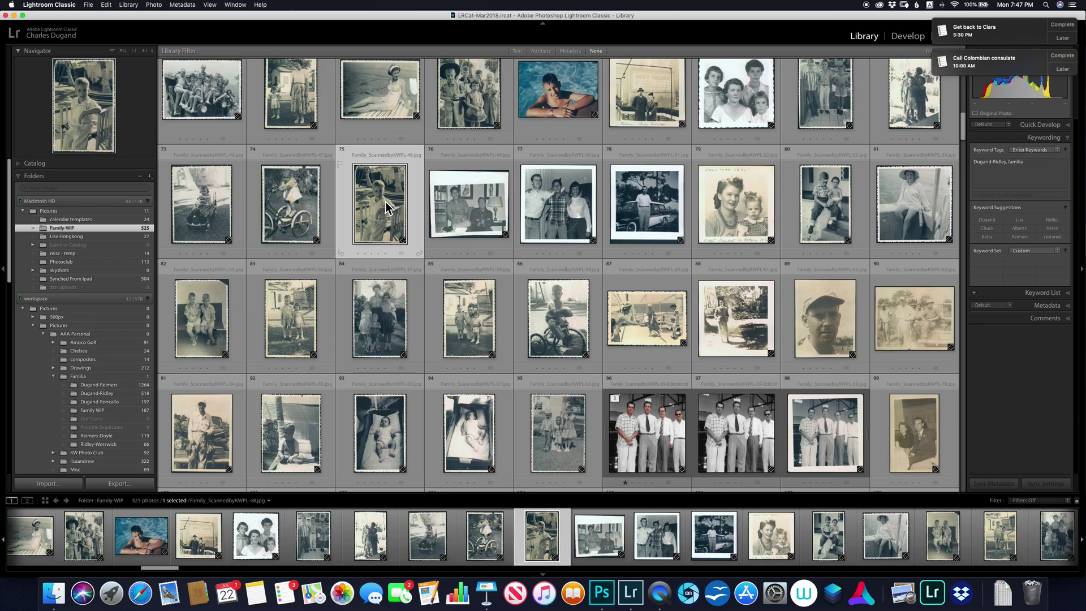
left_click(475, 204, "super")
left_click(531, 205, "super")
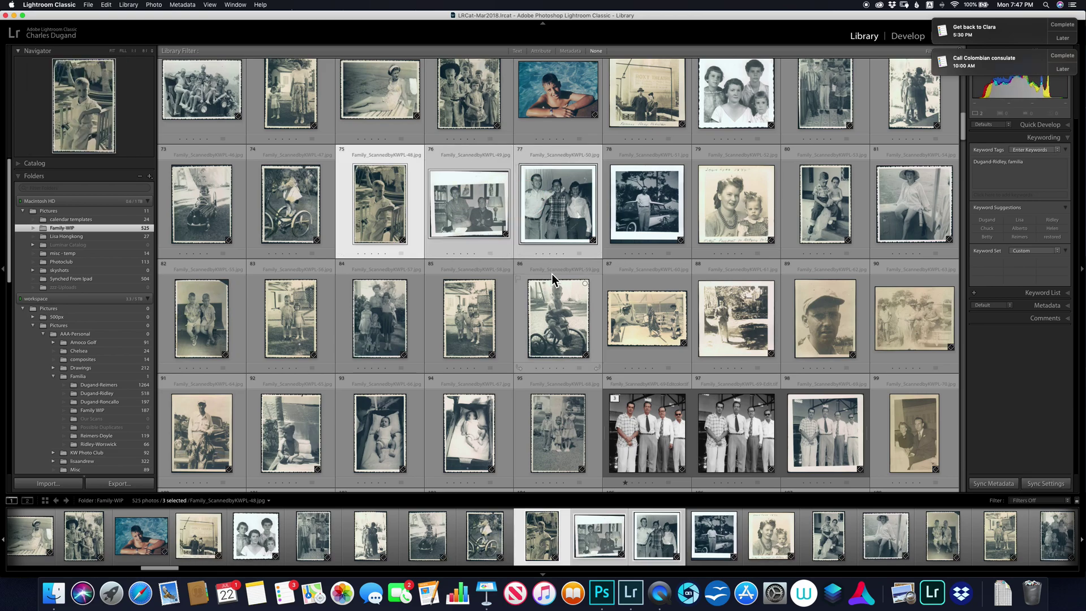
left_click(559, 300, "super")
left_click(645, 322, "super")
left_click(634, 416, "super")
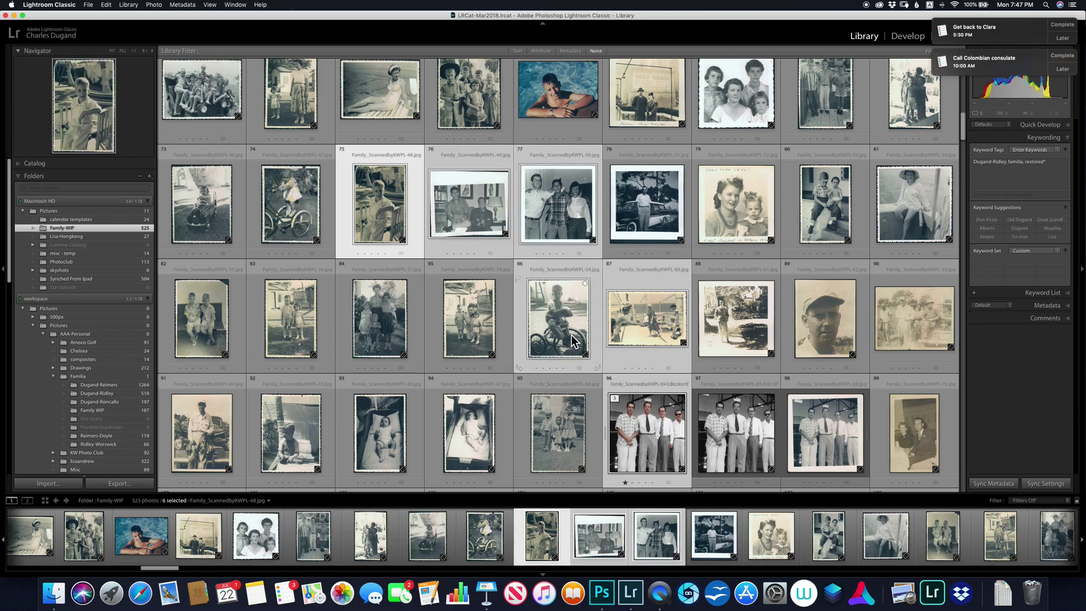
- Export the six selected photos using the 'Jpg to anywhere' preset
left_click(119, 483)
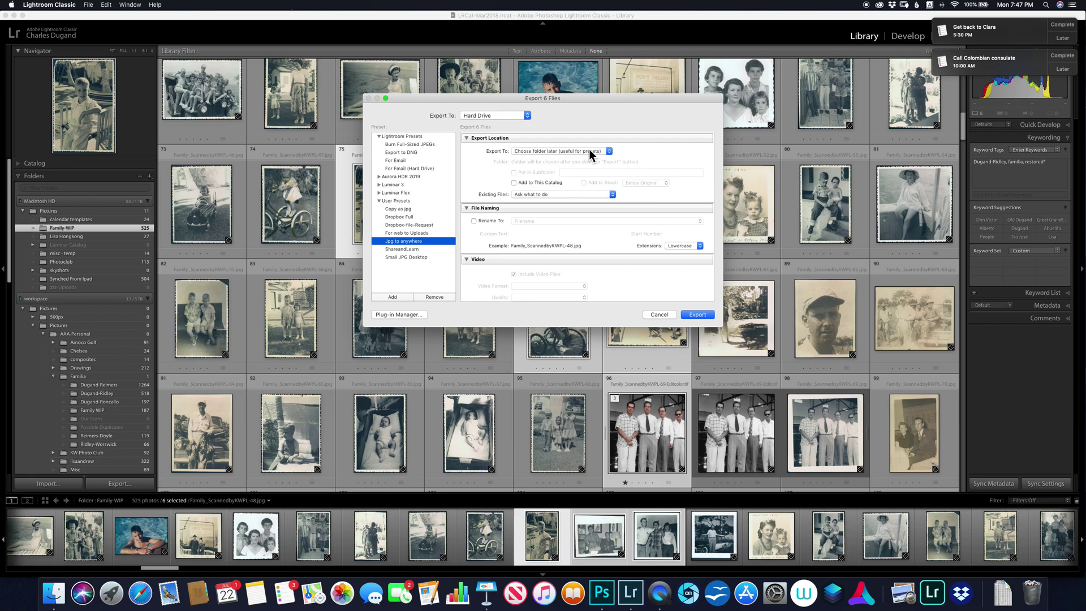
left_click(705, 318)
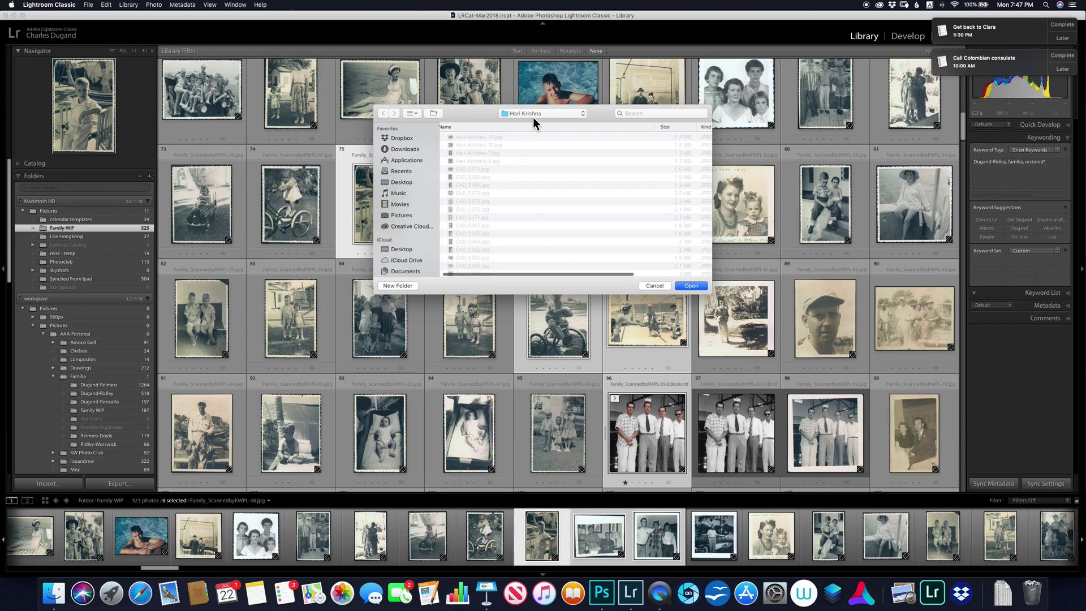
- Choose the KINGSTON drive as the destination folder for the export
scroll(416, 259, "down", 5)
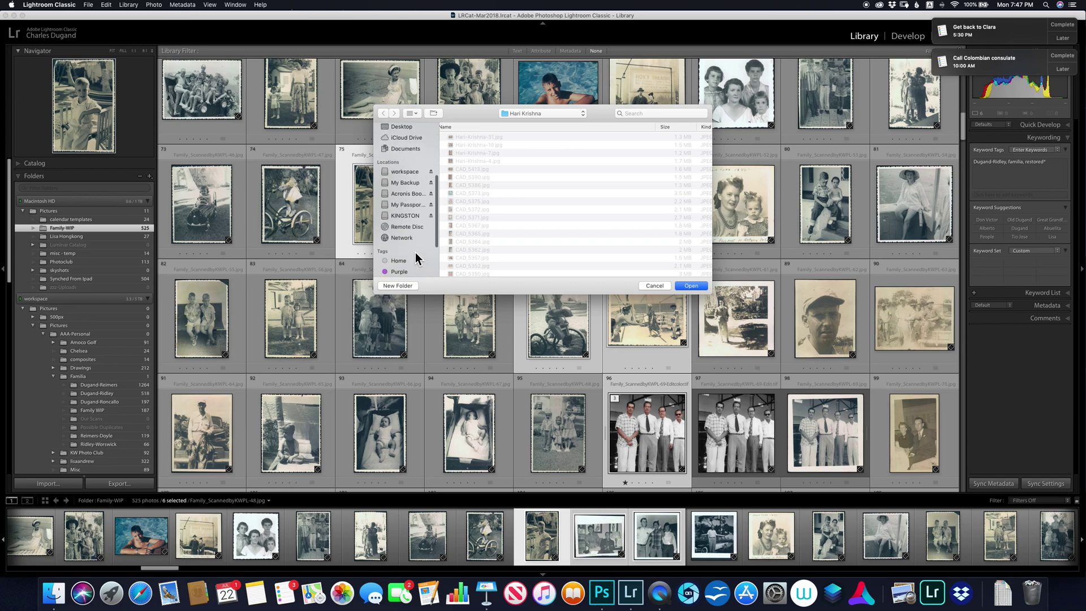
left_click(413, 220)
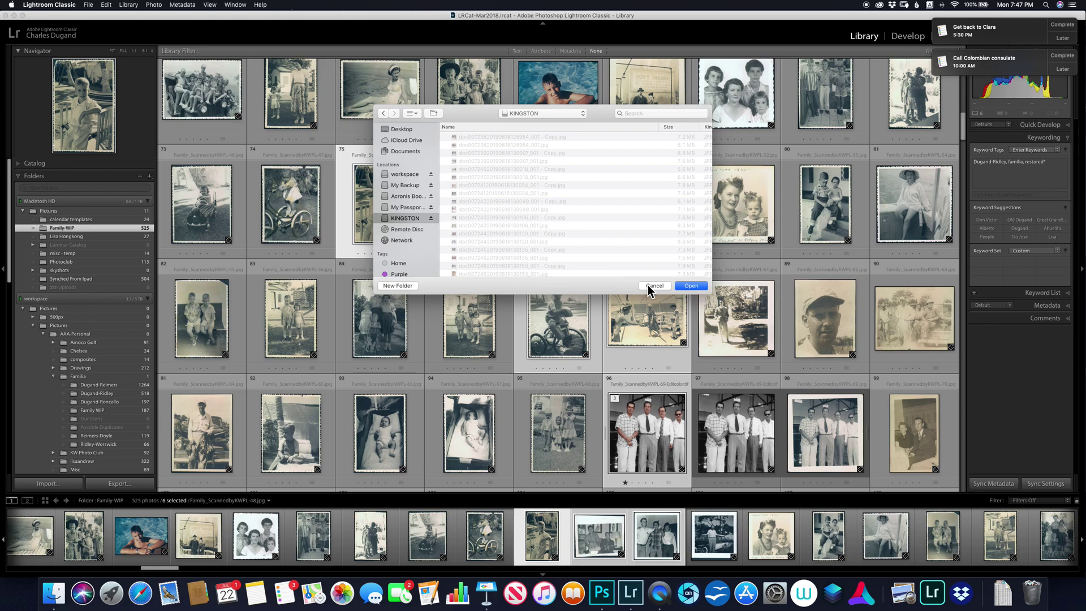
left_click(687, 288)
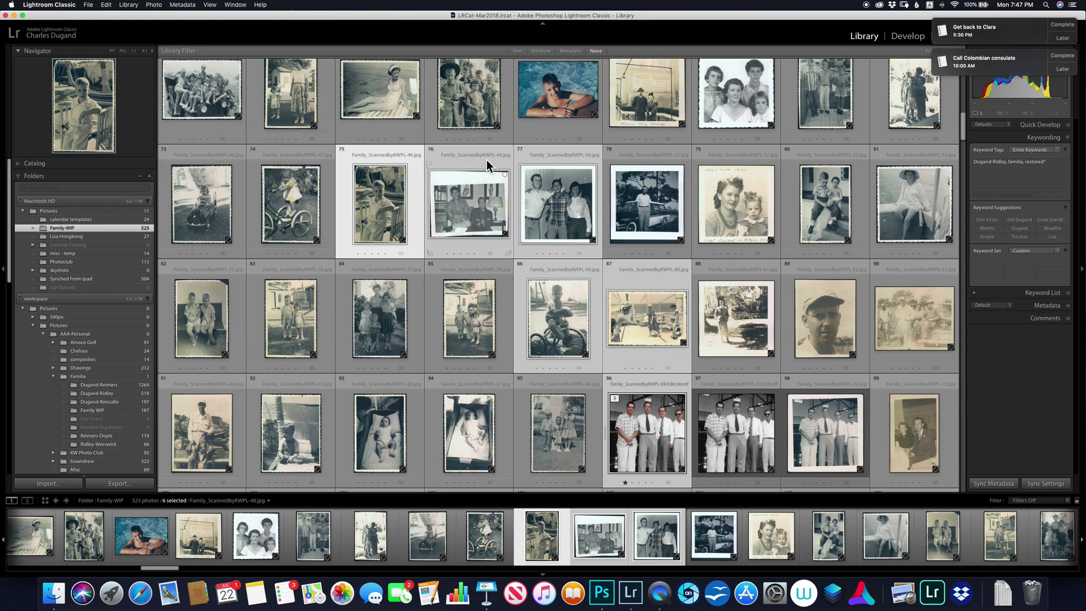
- Open the KINGSTON drive in Finder and find the exported Family_ScannedbyKWPL JPEGs
left_click(64, 603)
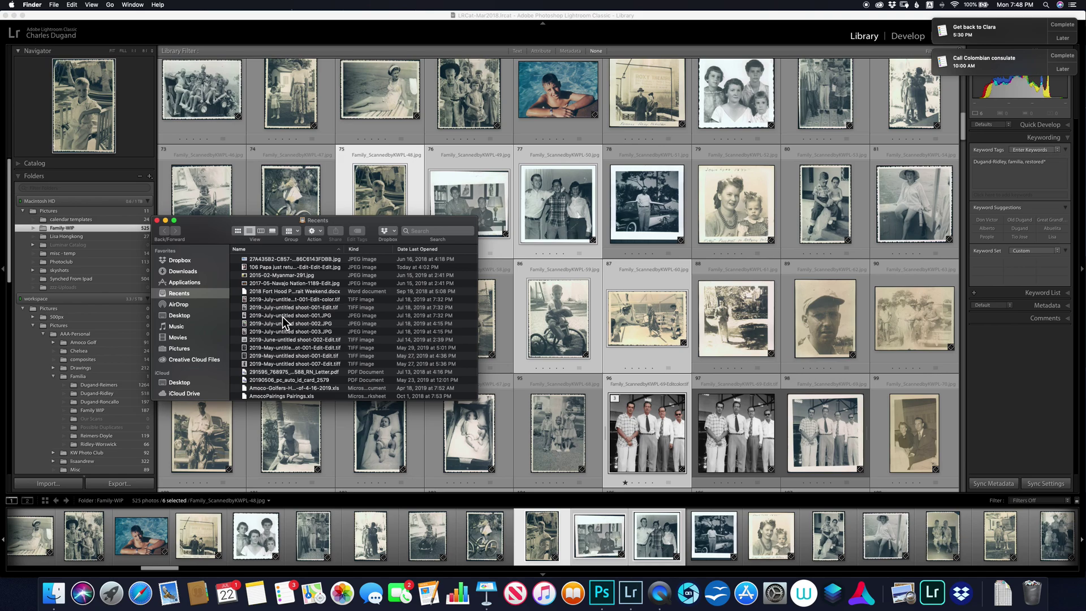
scroll(283, 322, "down", 2)
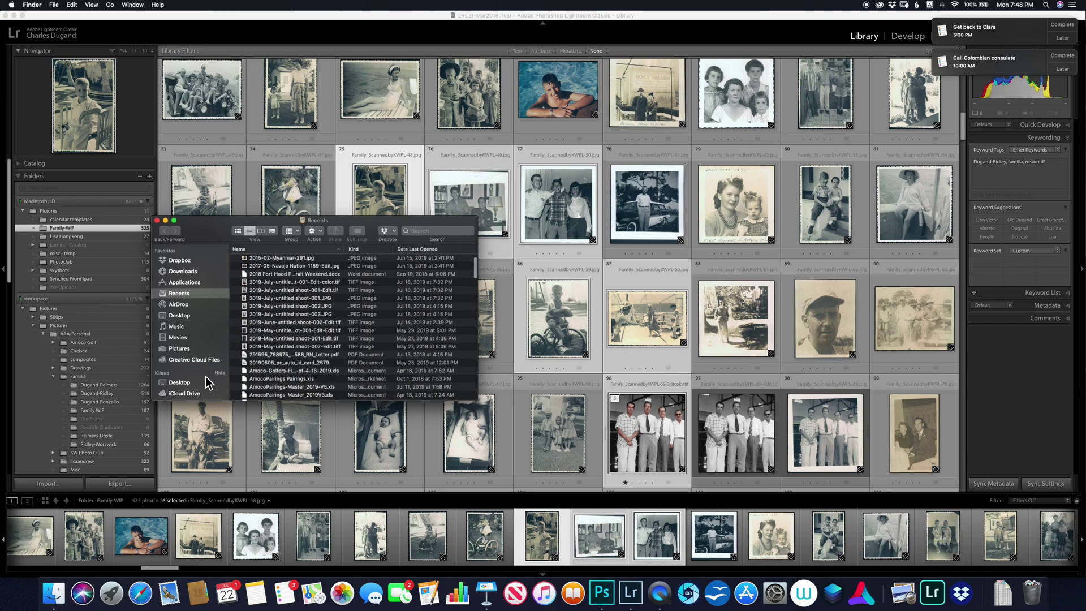
scroll(207, 381, "down", 5)
left_click(189, 342)
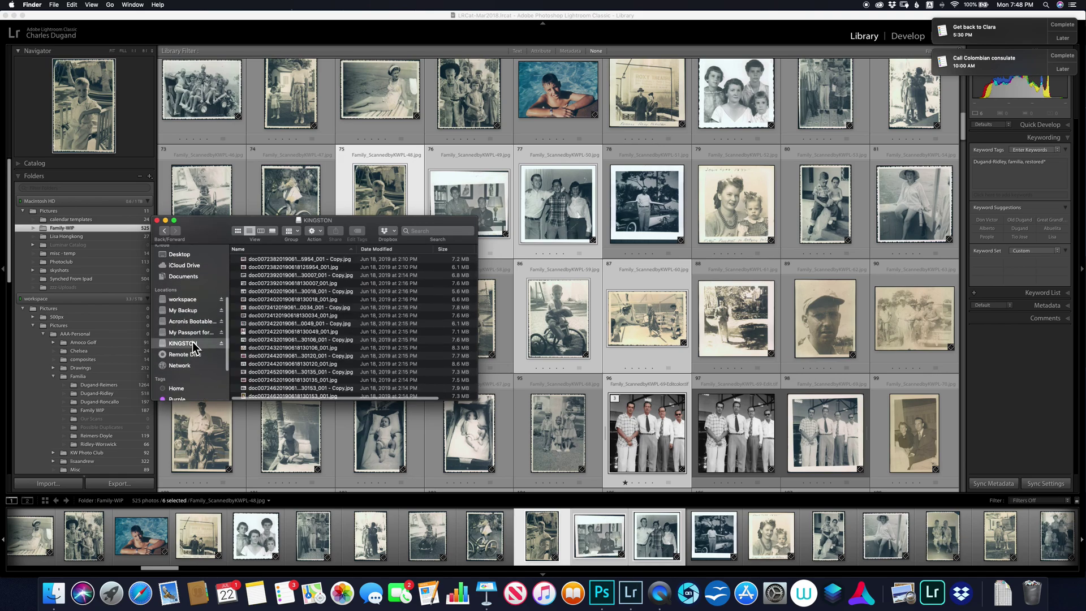
scroll(272, 343, "down", 5)
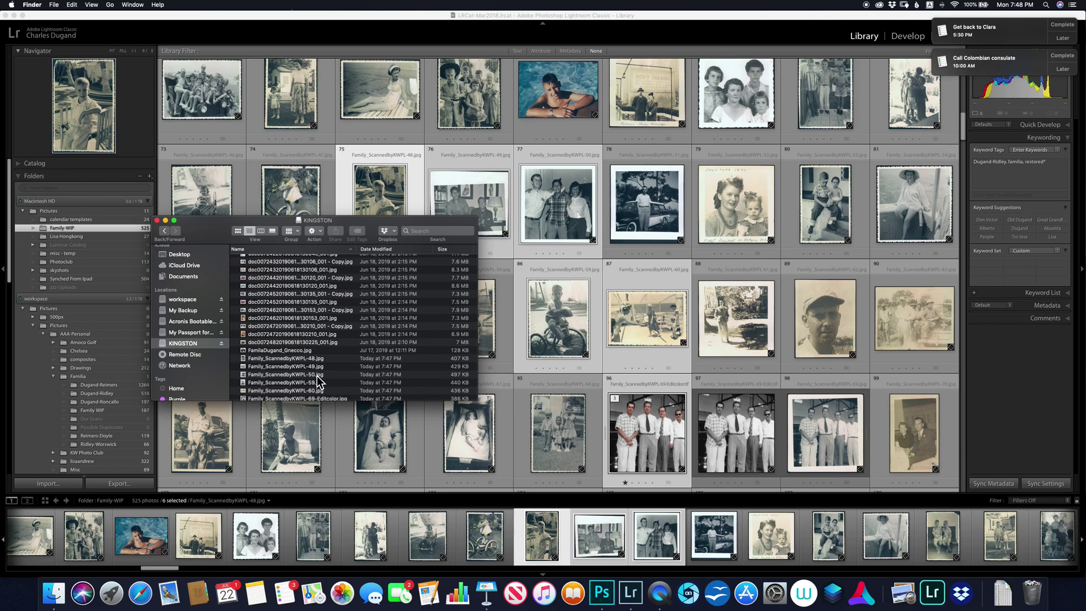
scroll(305, 362, "down", 3)
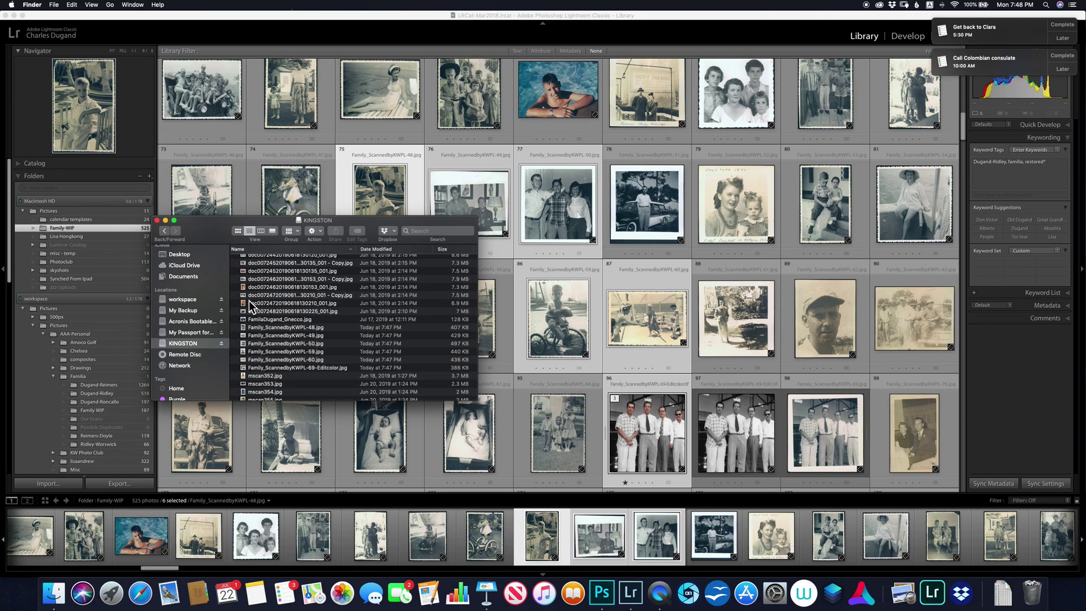